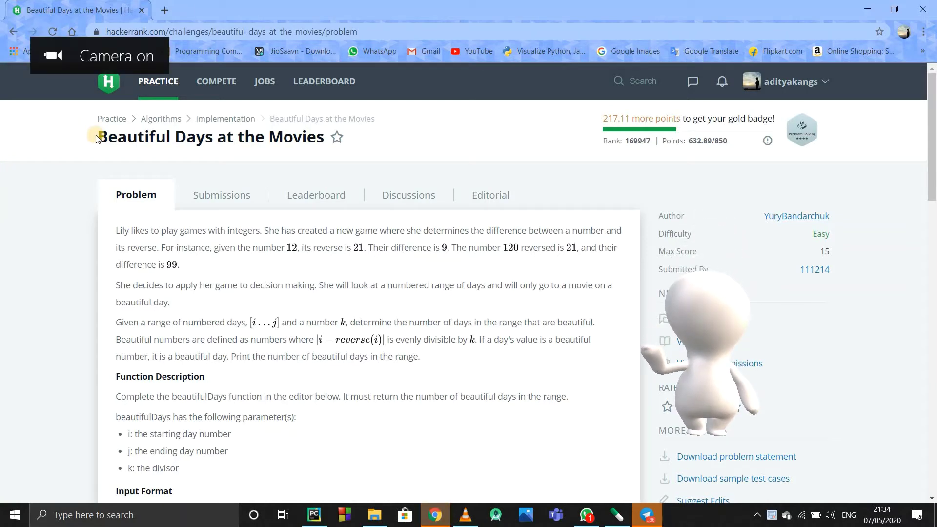
Copy HackerRank's i, j, k input-parsing lines into 'Beautiful Days at the Movies.py'
{"action": "left_click_drag", "start_coordinate": [107, 136], "coordinate": [98, 161]}
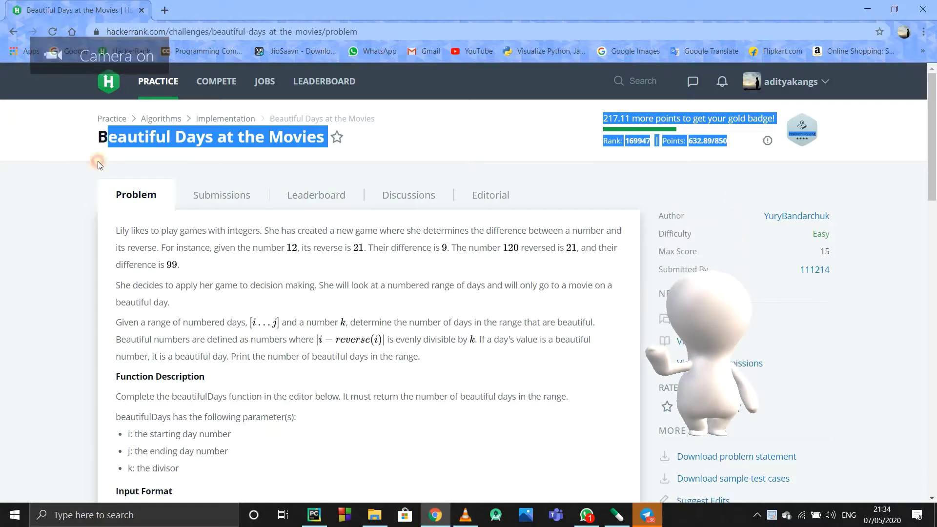
{"action": "scroll", "coordinate": [89, 167], "scroll_direction": "down", "scroll_amount": 2}
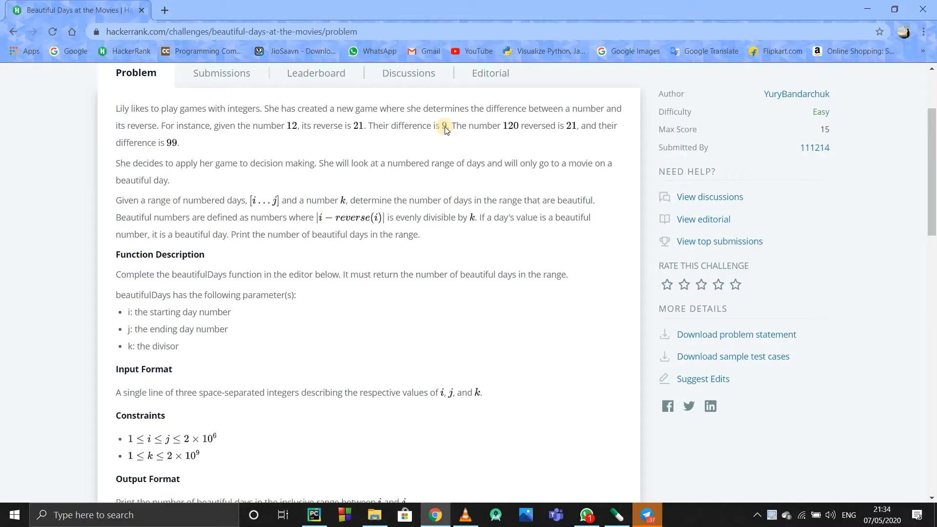
{"action": "scroll", "coordinate": [444, 126], "scroll_direction": "down", "scroll_amount": 1}
{"action": "scroll", "coordinate": [444, 126], "scroll_direction": "up", "scroll_amount": 1}
{"action": "scroll", "coordinate": [302, 251], "scroll_direction": "down", "scroll_amount": 1}
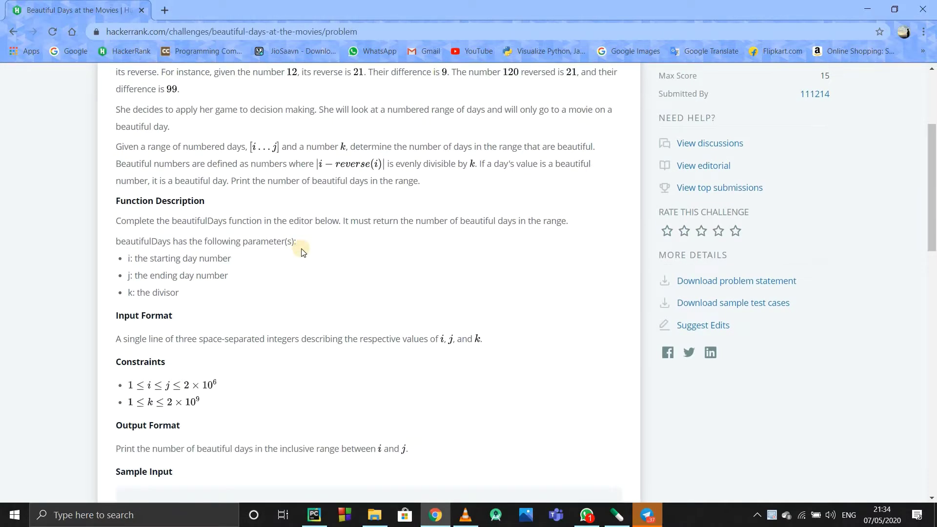
{"action": "scroll", "coordinate": [302, 252], "scroll_direction": "down", "scroll_amount": 1}
{"action": "scroll", "coordinate": [301, 251], "scroll_direction": "down", "scroll_amount": 1}
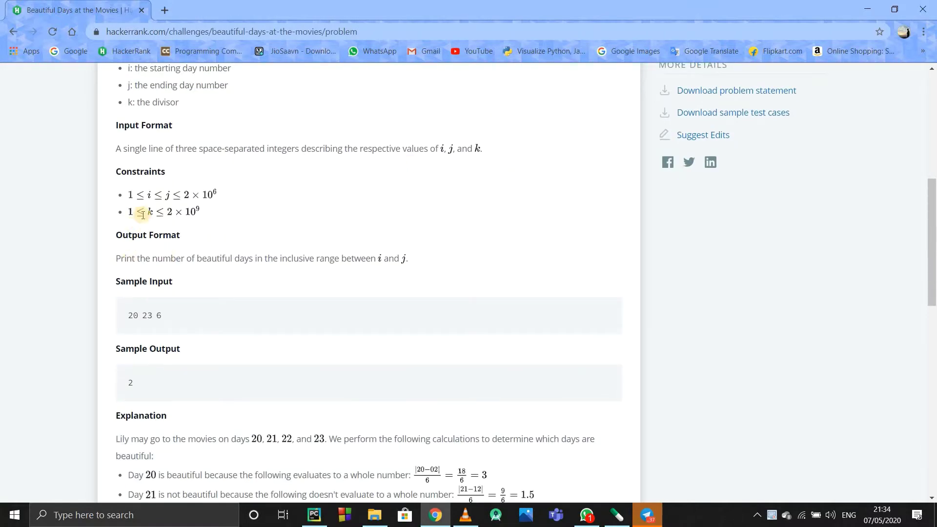
{"action": "scroll", "coordinate": [142, 213], "scroll_direction": "up", "scroll_amount": 1}
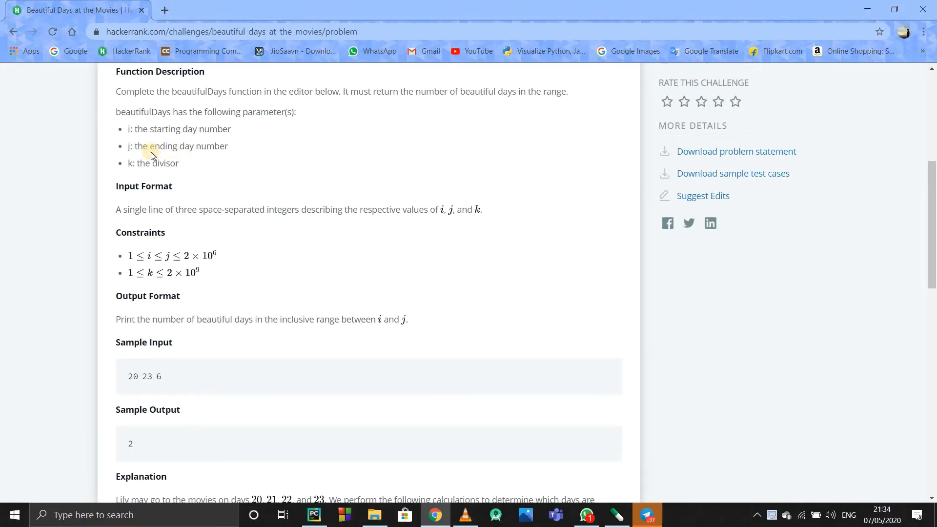
{"action": "scroll", "coordinate": [168, 234], "scroll_direction": "down", "scroll_amount": 2}
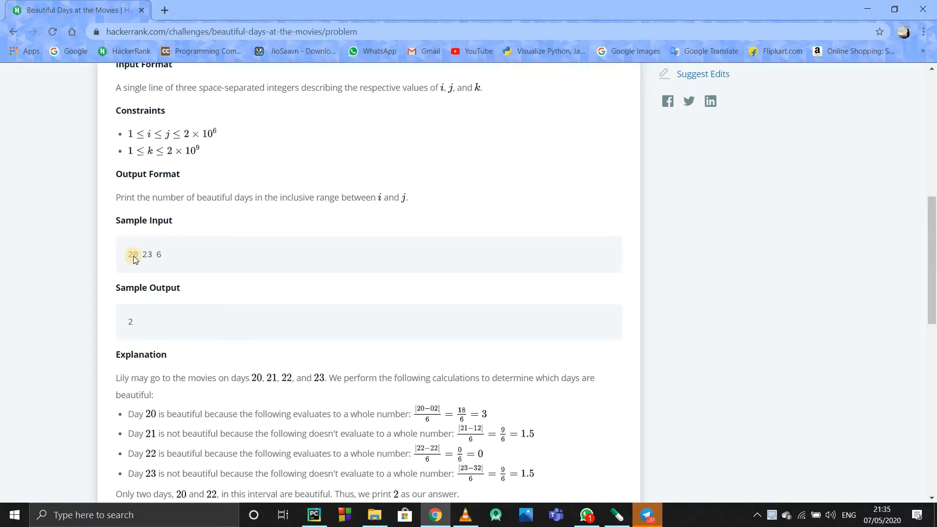
{"action": "scroll", "coordinate": [133, 256], "scroll_direction": "down", "scroll_amount": 1}
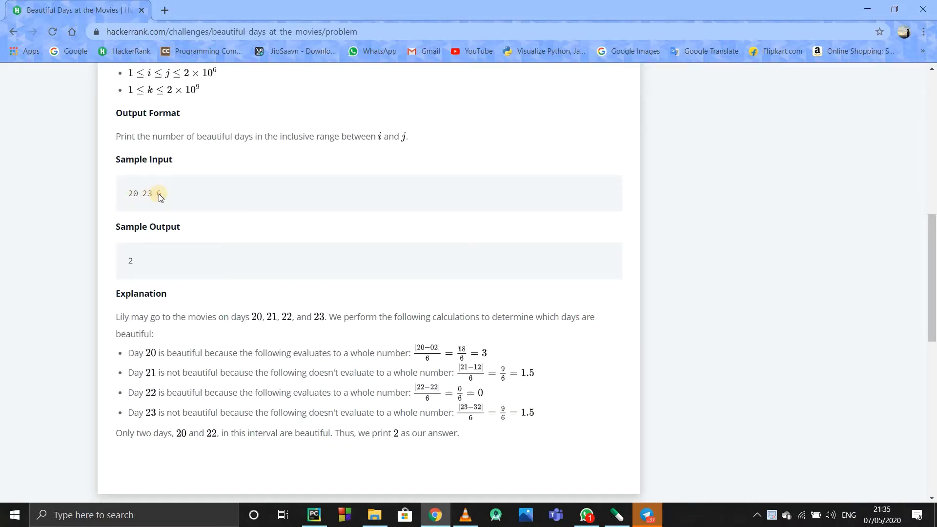
{"action": "scroll", "coordinate": [136, 260], "scroll_direction": "down", "scroll_amount": 2}
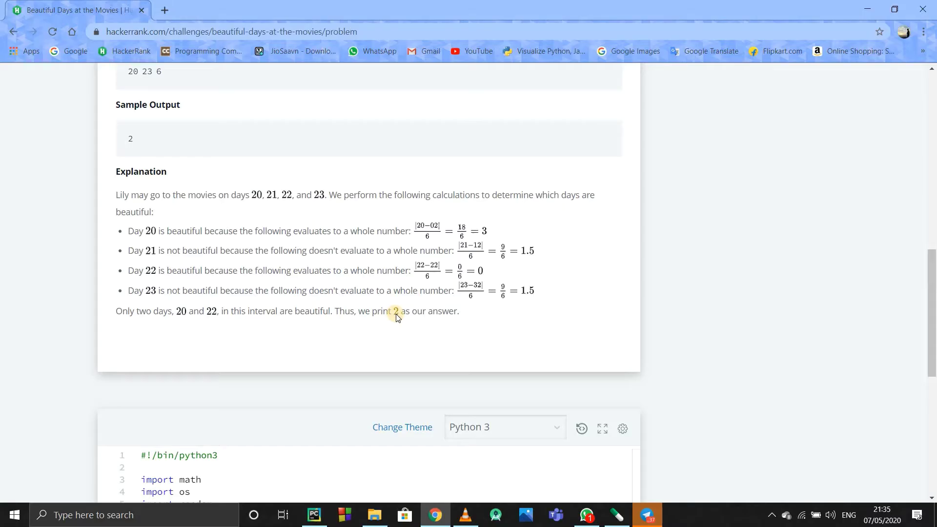
{"action": "scroll", "coordinate": [397, 316], "scroll_direction": "down", "scroll_amount": 5}
{"action": "left_click", "coordinate": [263, 357]}
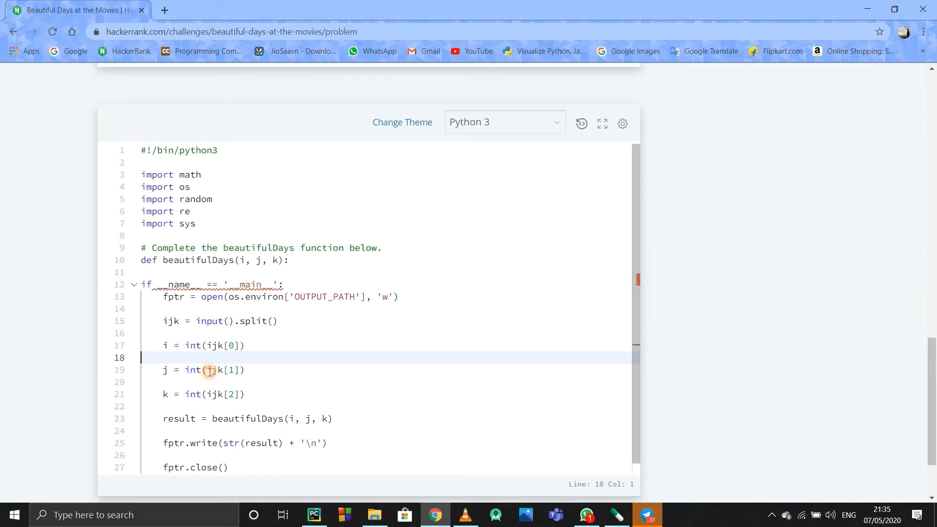
{"action": "left_click_drag", "start_coordinate": [250, 395], "coordinate": [142, 311]}
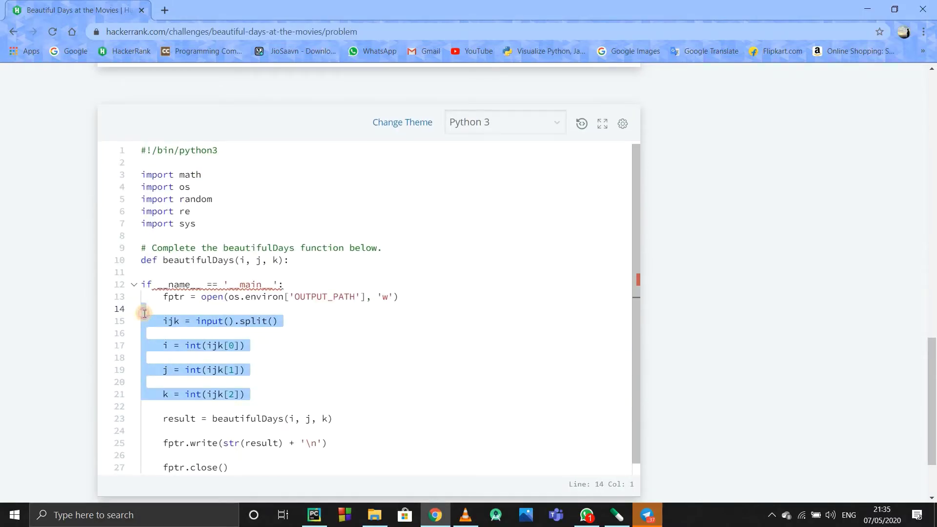
{"action": "scroll", "coordinate": [235, 425], "scroll_direction": "down", "scroll_amount": 2}
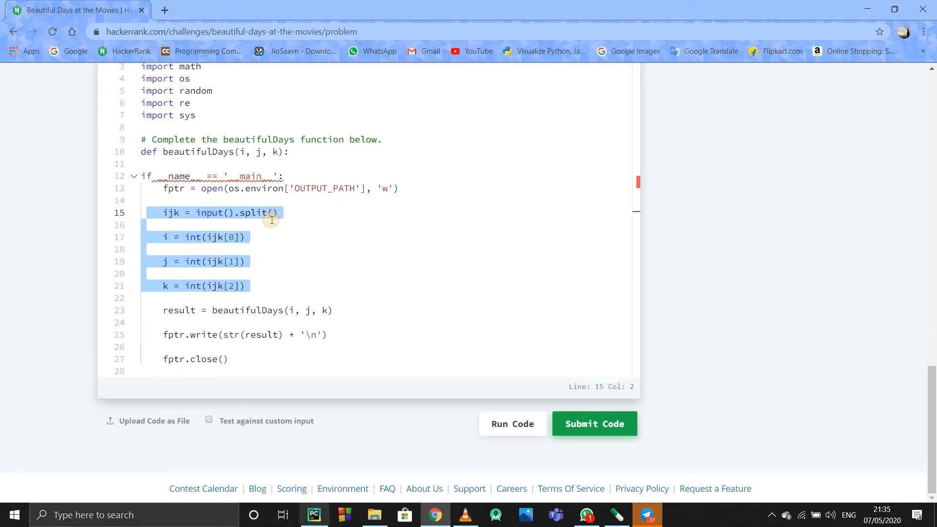
{"action": "key", "text": "ctrl+c"}
{"action": "key", "text": "alt+Tab"}
{"action": "key", "text": "ctrl+v"}
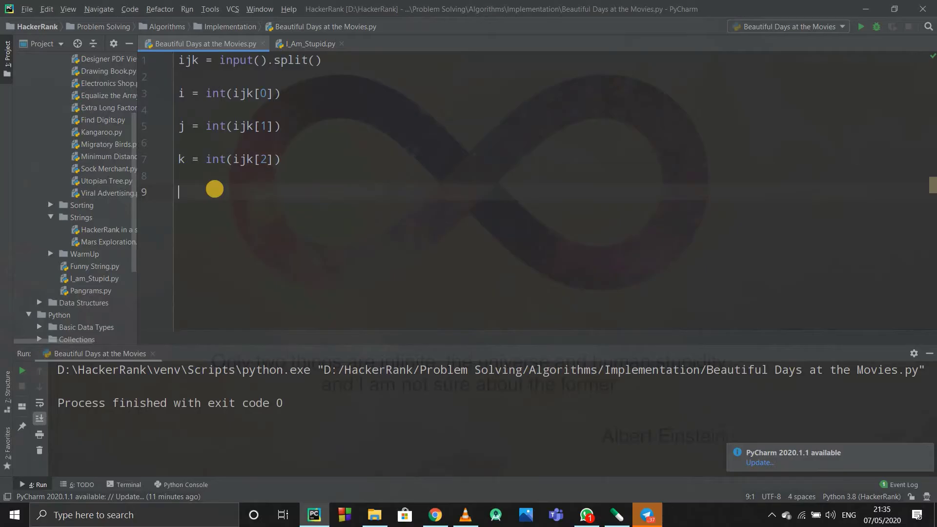
{"action": "type", "text": "for "}
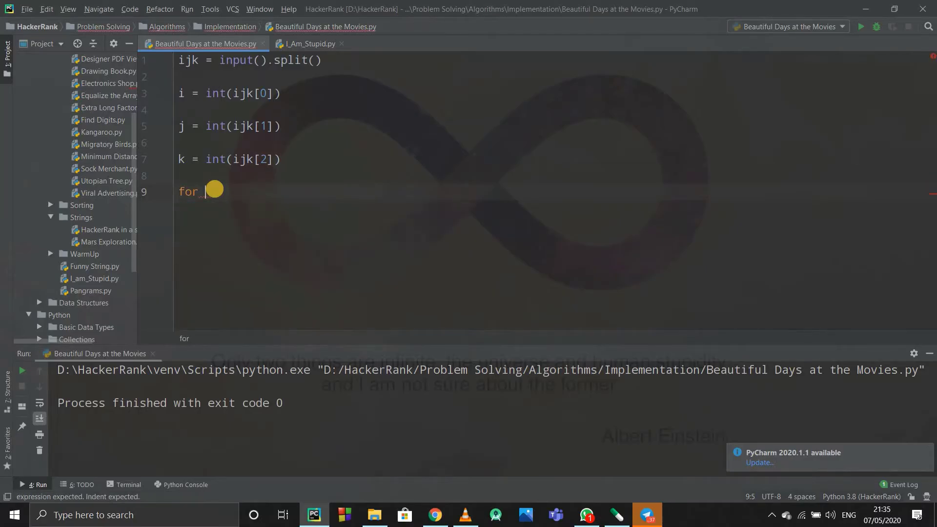
{"action": "type", "text": "c in "}
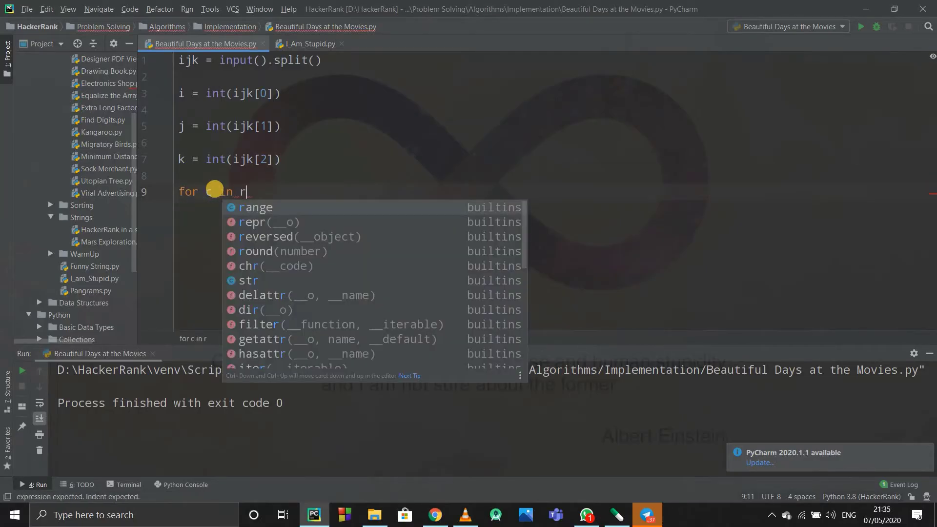
{"action": "type", "text": "range(i"}
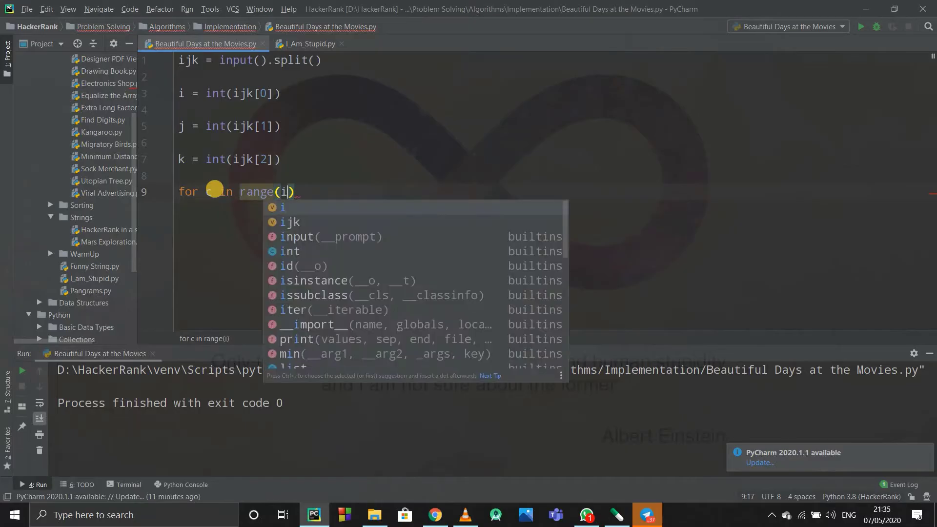
{"action": "type", "text": ",j"}
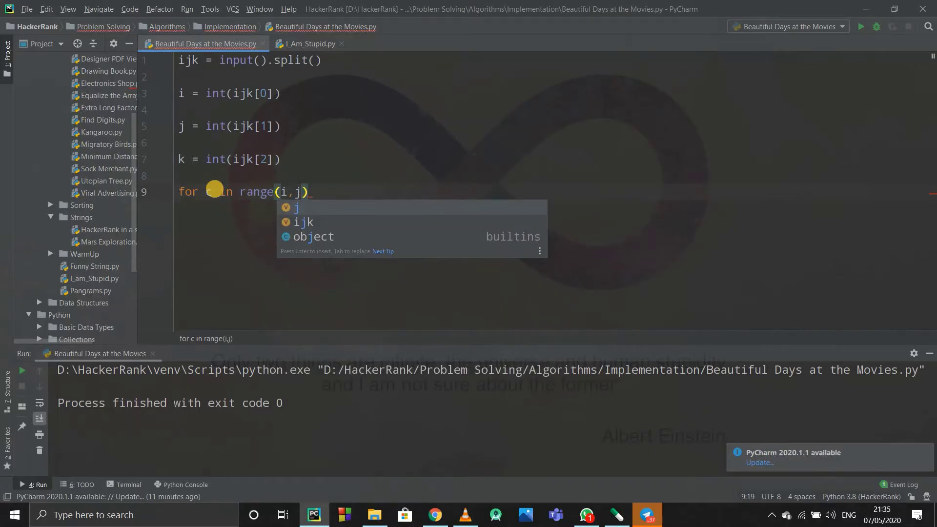
{"action": "type", "text": " + 1)"}
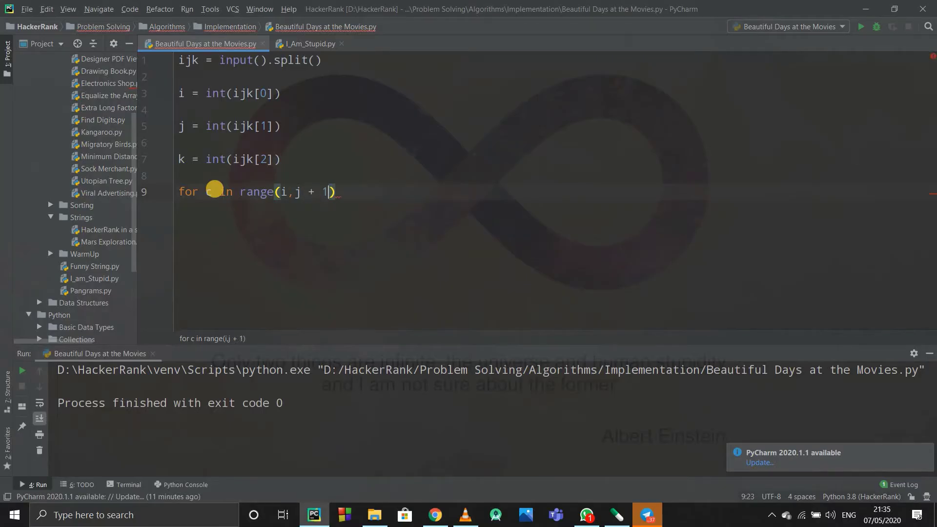
{"action": "type", "text": ":"}
Finish the loop header 'for c in range(i, j + 1):' and begin its body
{"action": "key", "text": "Return"}
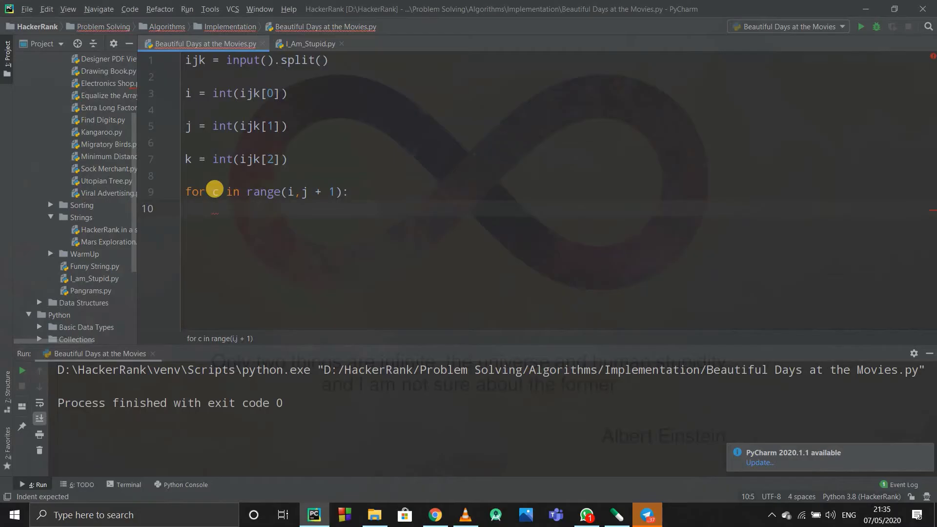
{"action": "type", "text": "c "}
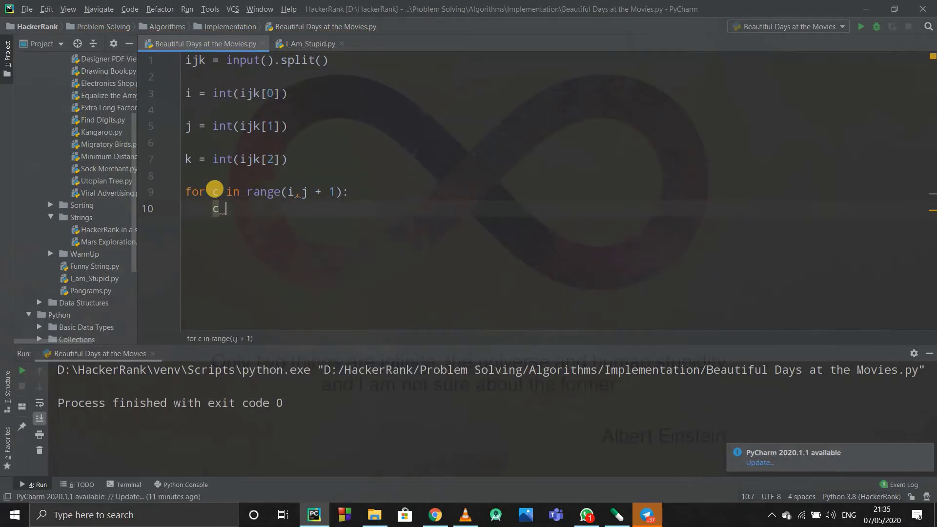
{"action": "type", "text": "= in"}
Write the loop body: reverse c into rev, cast both with int(), then start an if
{"action": "key", "text": "BackSpace"}
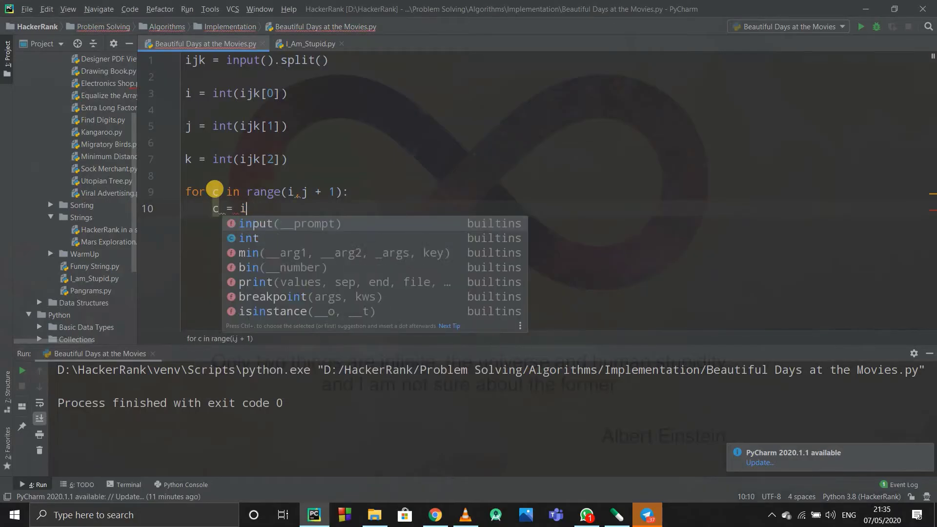
{"action": "key", "text": "BackSpace"}
{"action": "type", "text": "str(c)"}
{"action": "key", "text": "Return"}
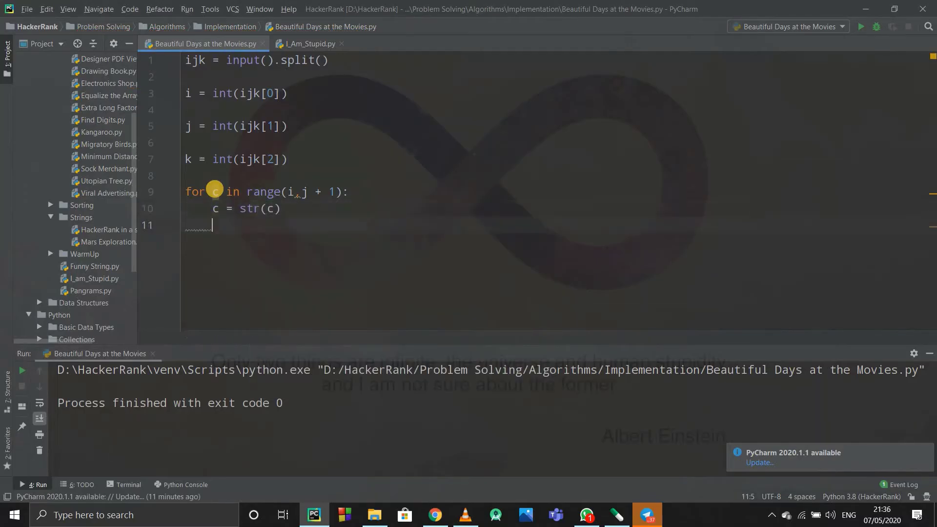
{"action": "type", "text": "ec"}
{"action": "key", "text": "BackSpace"}
{"action": "type", "text": "v"}
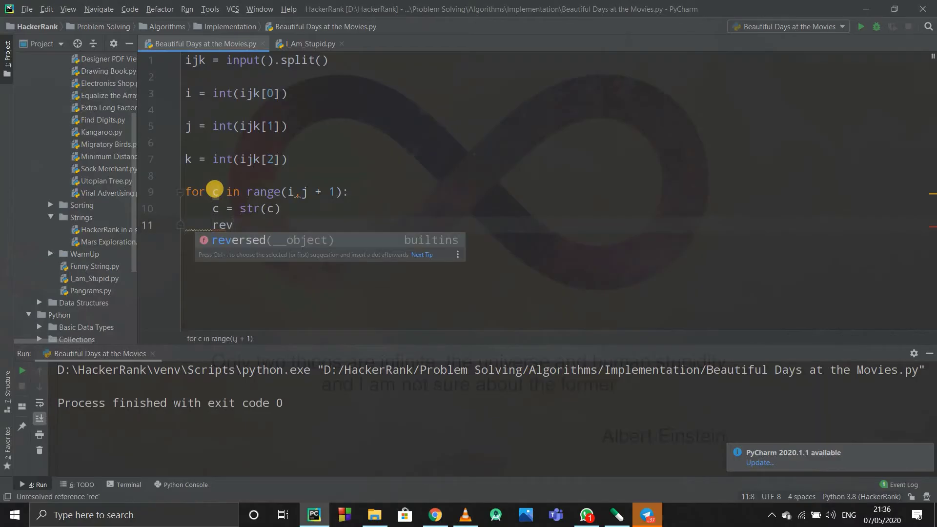
{"action": "type", "text": " = c"}
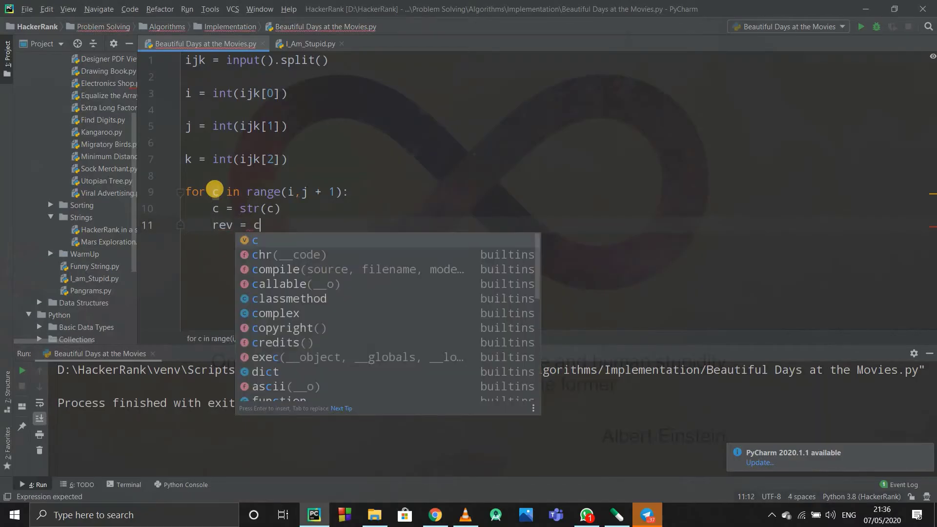
{"action": "type", "text": "["}
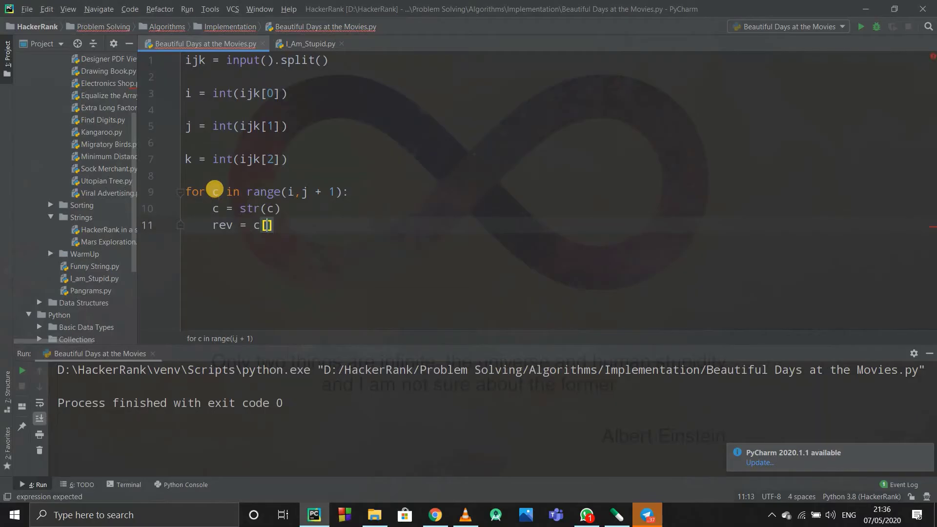
{"action": "type", "text": "::-1"}
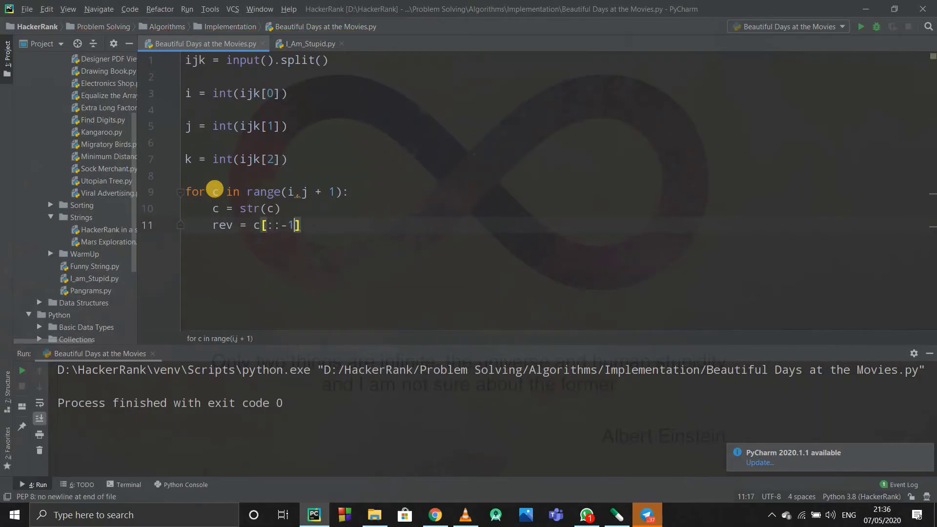
{"action": "key", "text": "Return"}
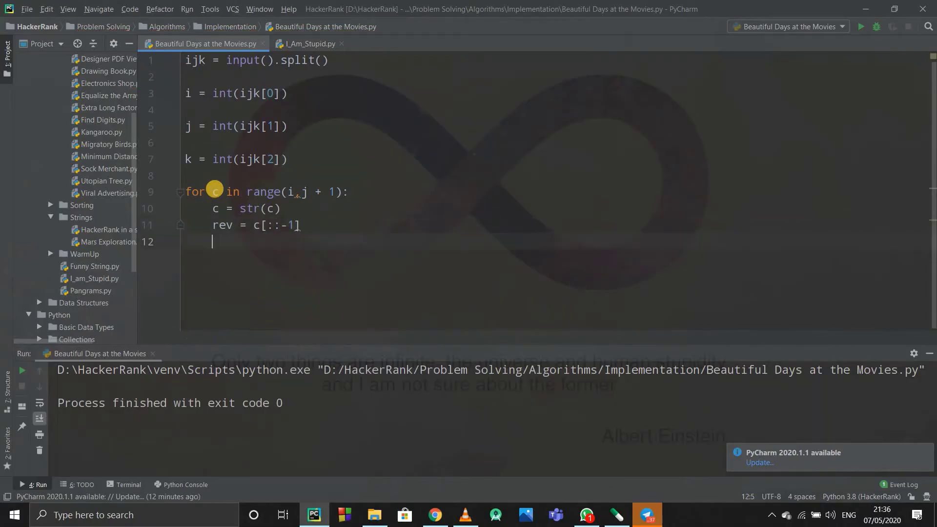
{"action": "type", "text": "c = int(c"}
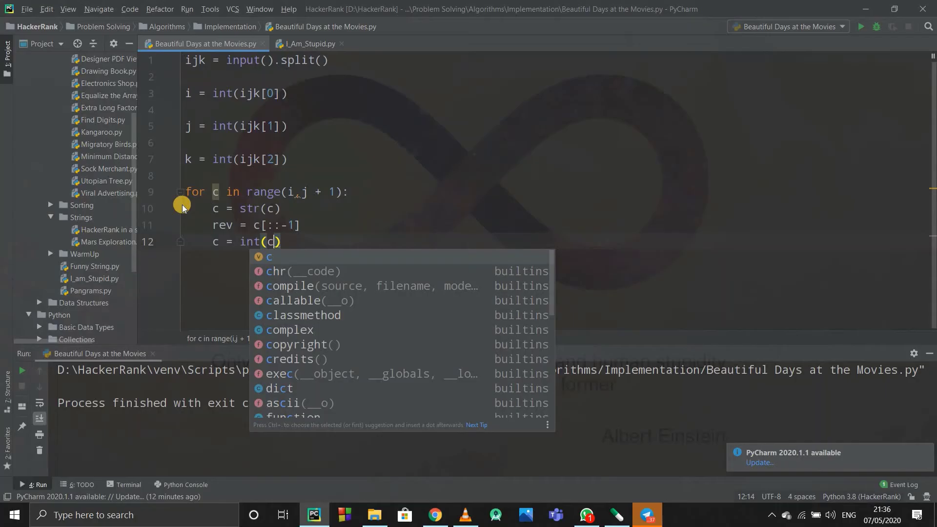
{"action": "key", "text": "End"}
{"action": "key", "text": "Return"}
{"action": "type", "text": "rev"}
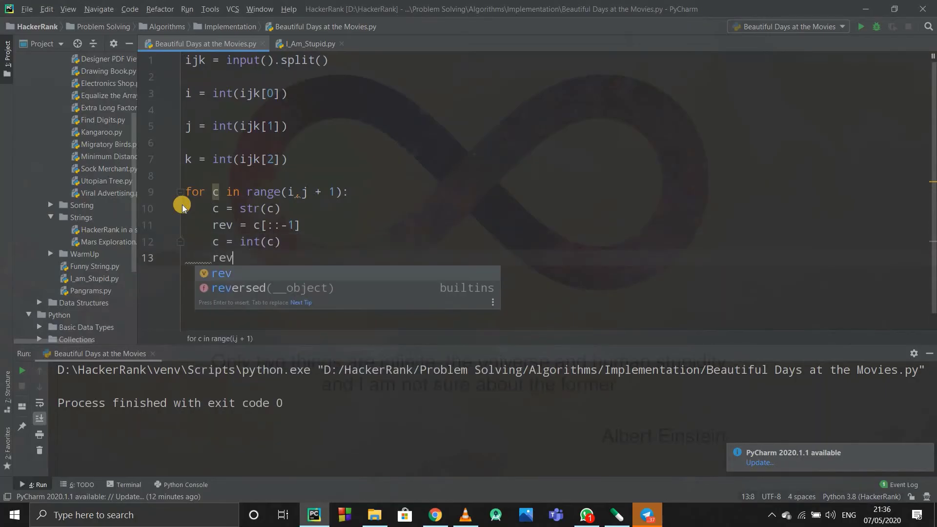
{"action": "type", "text": " = "}
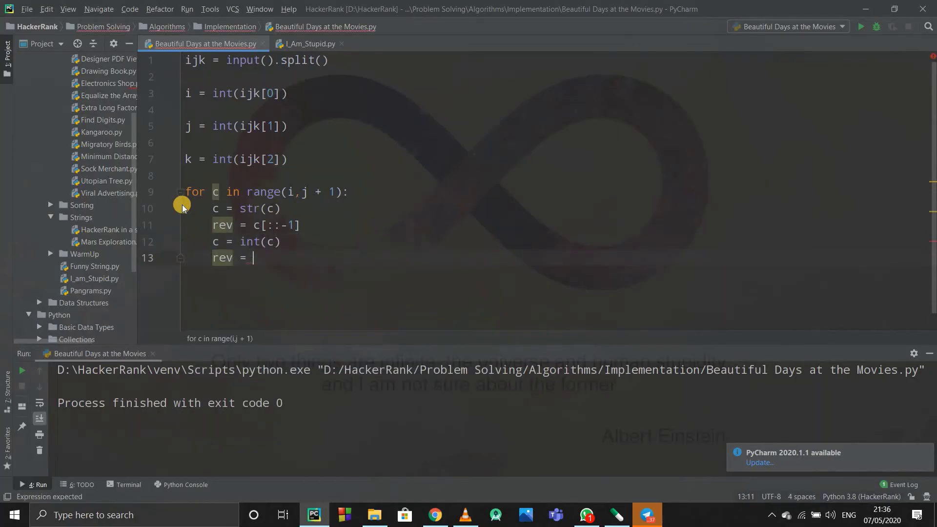
{"action": "type", "text": "int(re"}
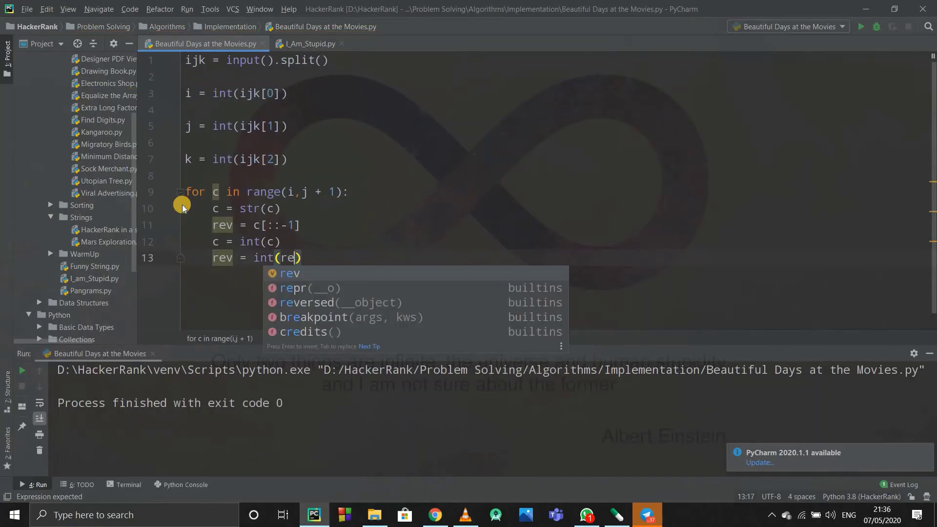
{"action": "type", "text": "v"}
{"action": "key", "text": "End"}
{"action": "key", "text": "Return"}
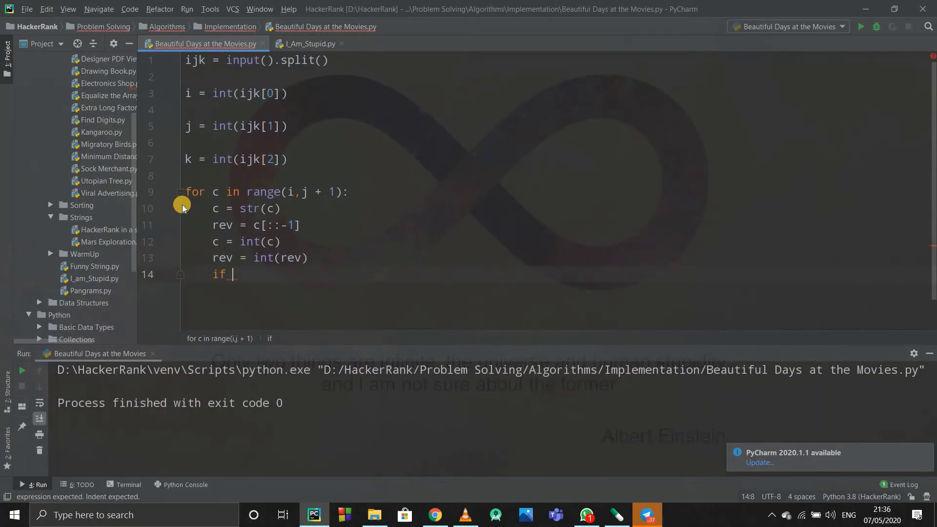
{"action": "type", "text": "r"}
Complete 'if (rev - c) % k == 0:' and open its indented block
{"action": "key", "text": "BackSpace"}
{"action": "type", "text": "(rev"}
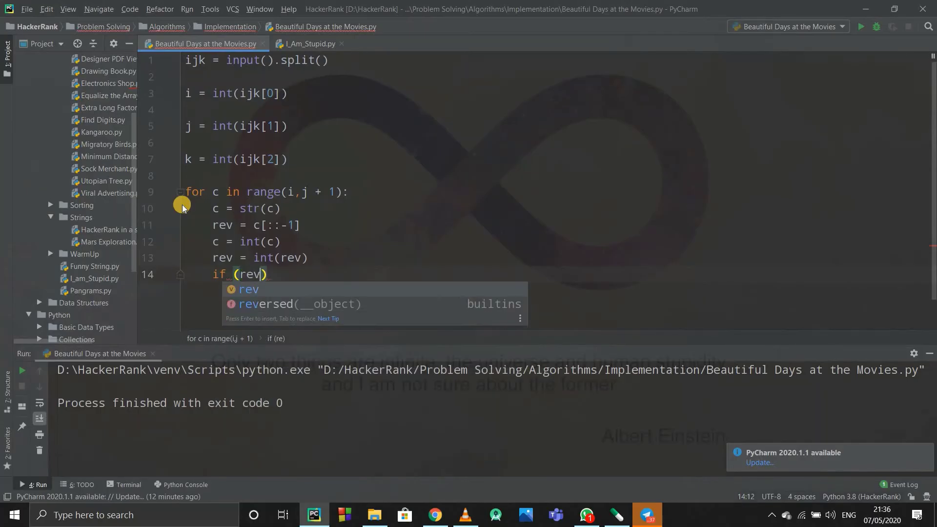
{"action": "type", "text": " - c"}
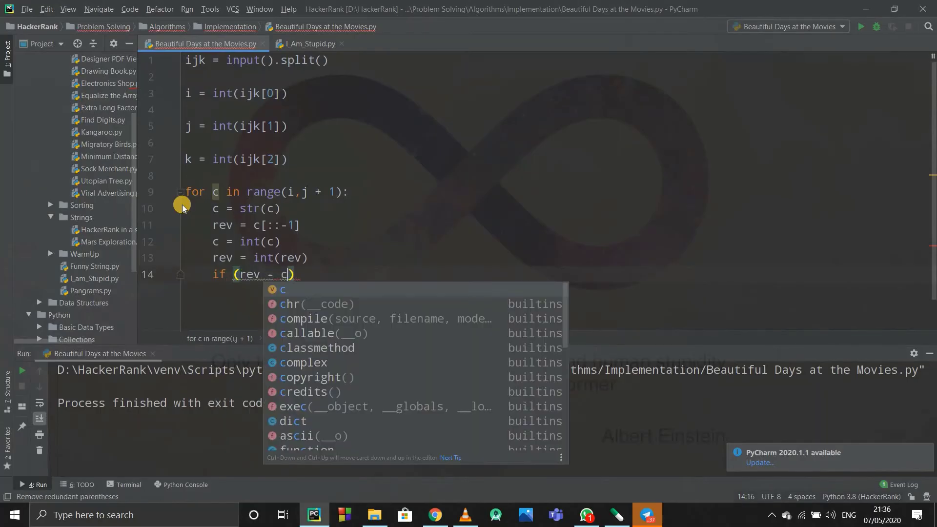
{"action": "key", "text": "Right"}
{"action": "type", "text": "% "}
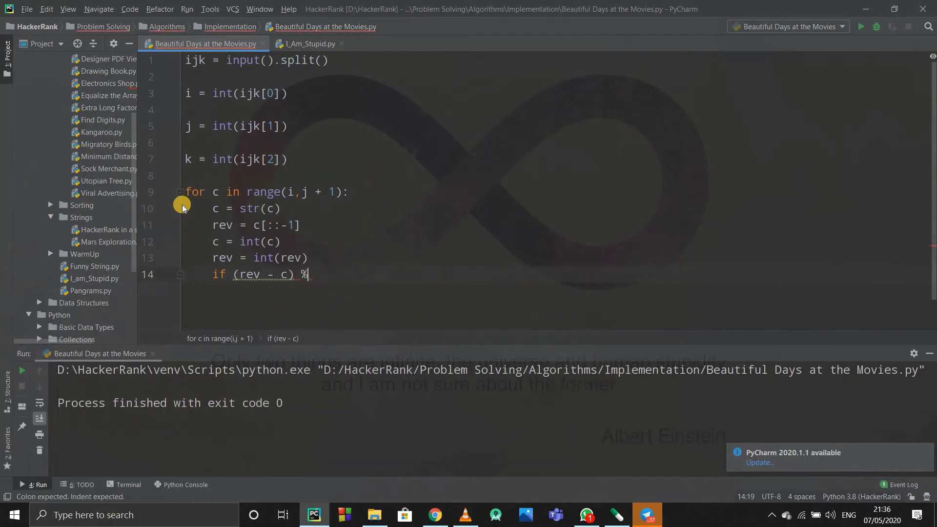
{"action": "type", "text": "k "}
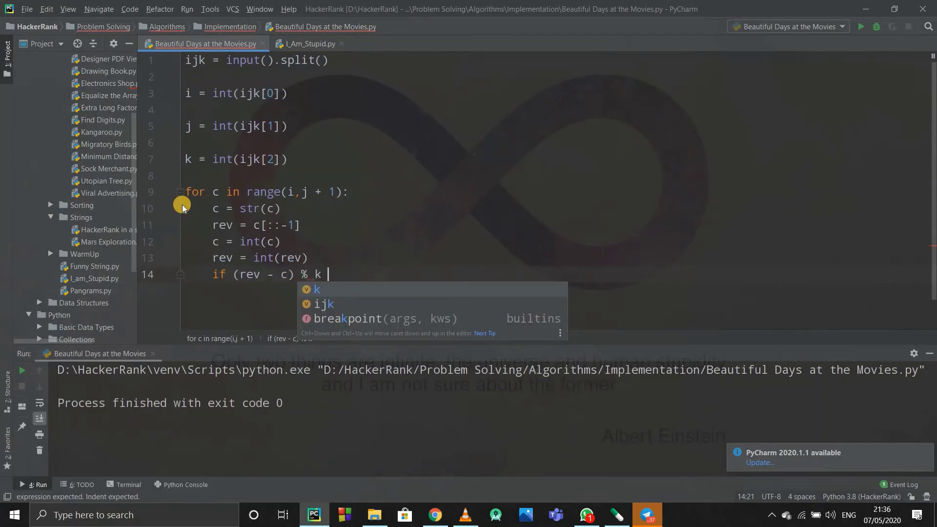
{"action": "type", "text": "== 0:"}
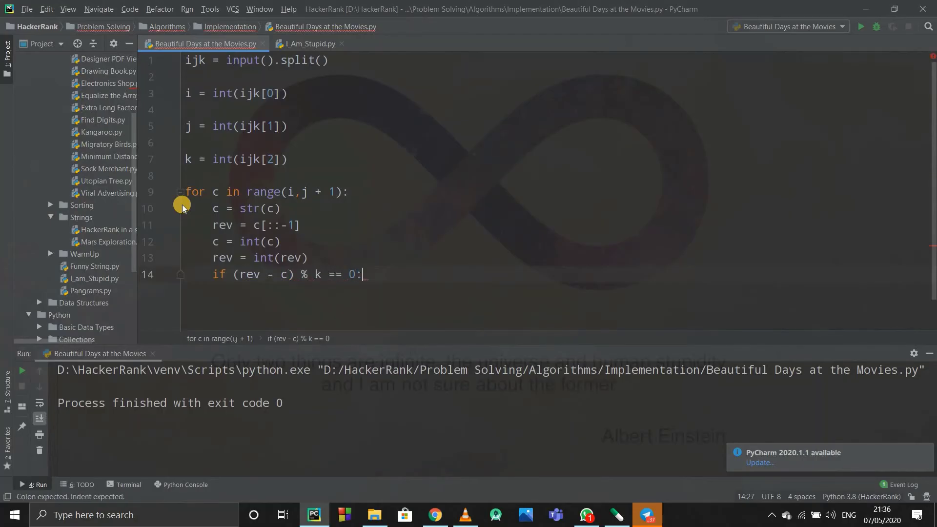
{"action": "key", "text": "Return"}
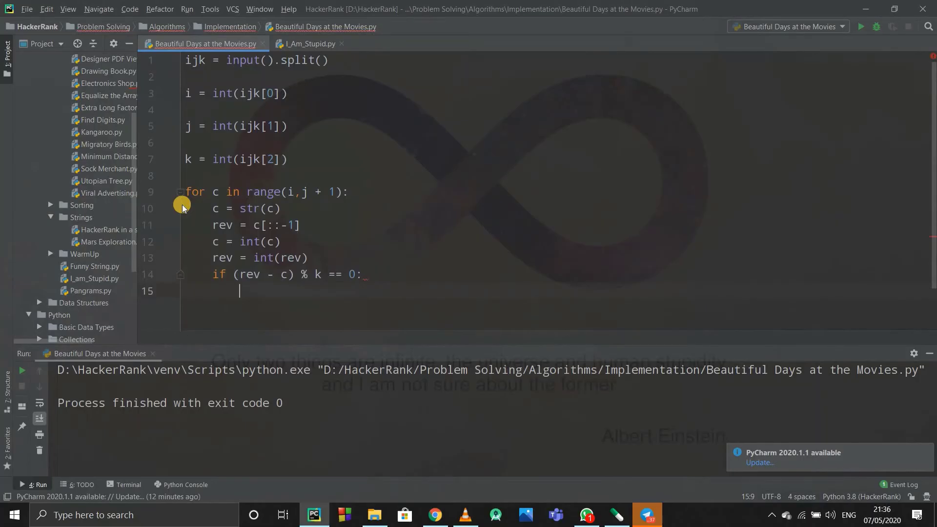
{"action": "left_click", "coordinate": [314, 170]}
Add counter z = 0 before the loop, z += 1 under the if, and print(z)
{"action": "key", "text": "Return"}
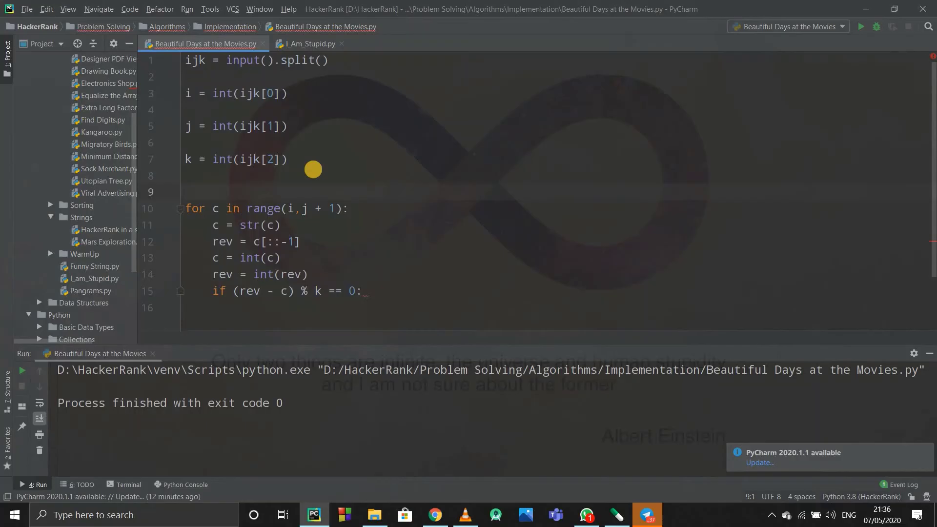
{"action": "type", "text": "z +"}
{"action": "type", "text": "0"}
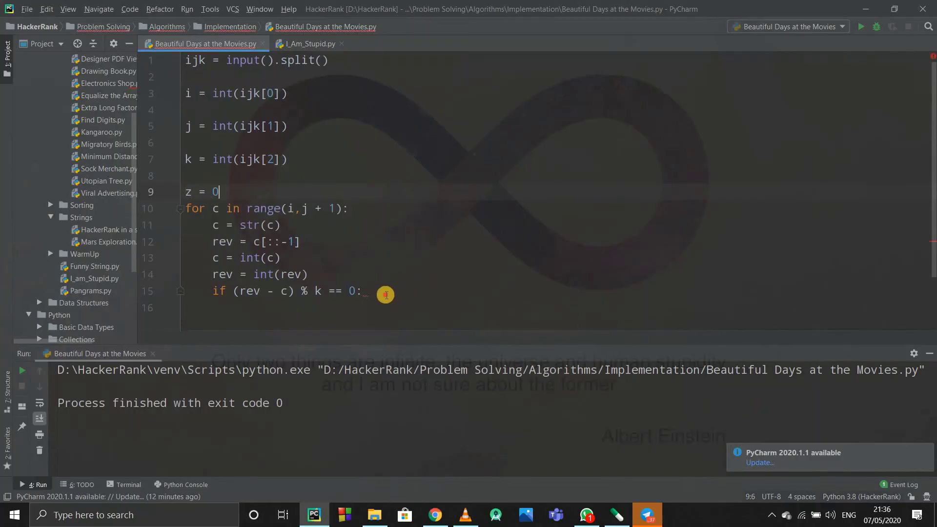
{"action": "left_click", "coordinate": [386, 295]}
{"action": "key", "text": "Return"}
{"action": "type", "text": "zz +"}
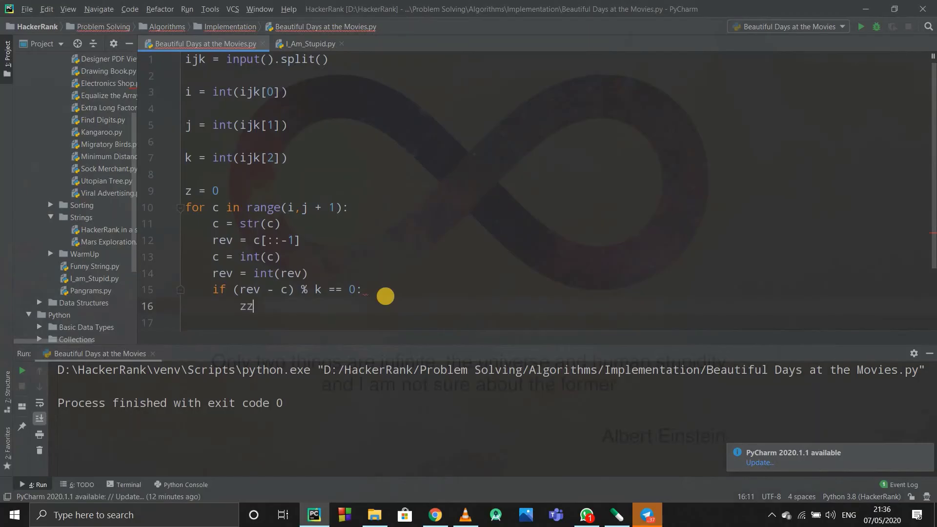
{"action": "key", "text": "BackSpace"}
{"action": "key", "text": "BackSpace"}
{"action": "key", "text": "BackSpace"}
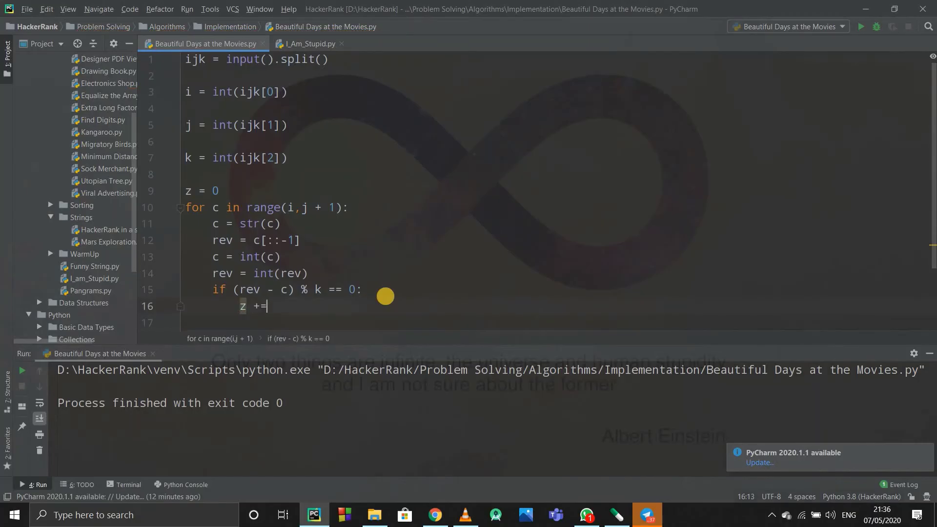
{"action": "key", "text": "Return"}
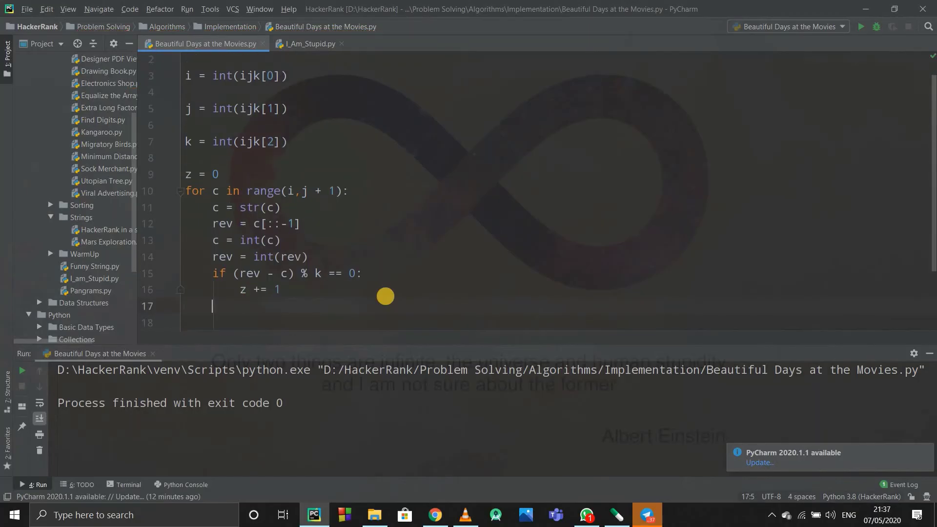
{"action": "type", "text": "print(z"}
{"action": "key", "text": "Escape"}
Run the script on sample input '20 23 6', confirm output 2, and select all code
{"action": "key", "text": "shift+F10"}
{"action": "left_click", "coordinate": [435, 515]}
{"action": "scroll", "coordinate": [153, 167], "scroll_direction": "up", "scroll_amount": 8}
{"action": "scroll", "coordinate": [154, 166], "scroll_direction": "up", "scroll_amount": 2}
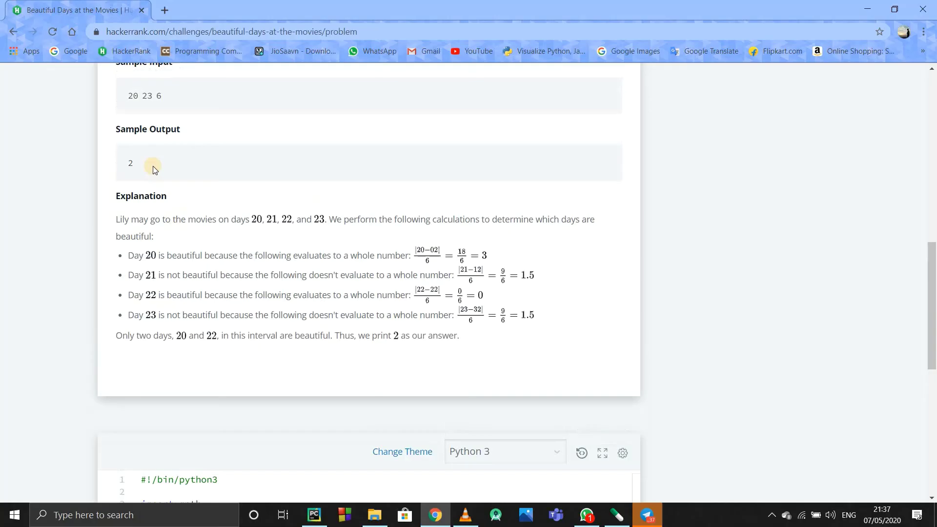
{"action": "scroll", "coordinate": [154, 161], "scroll_direction": "up", "scroll_amount": 1}
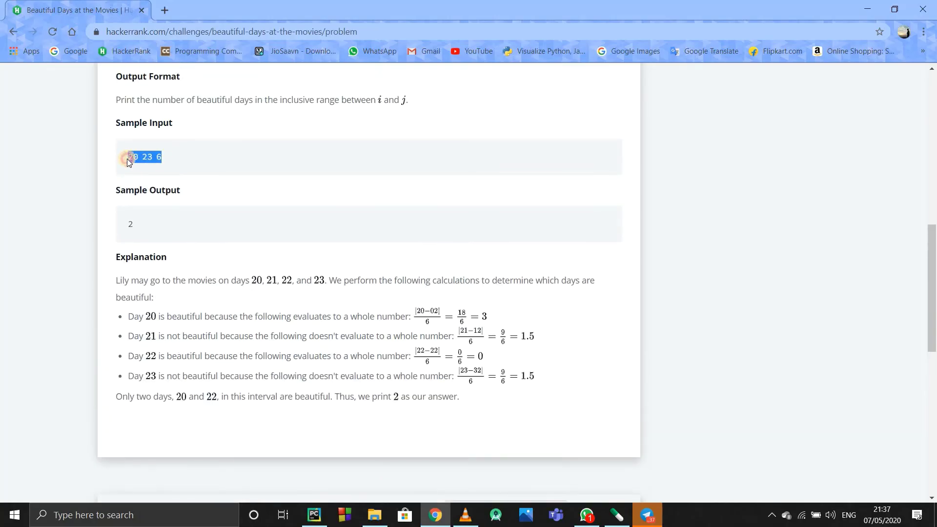
{"action": "left_click", "coordinate": [315, 515]}
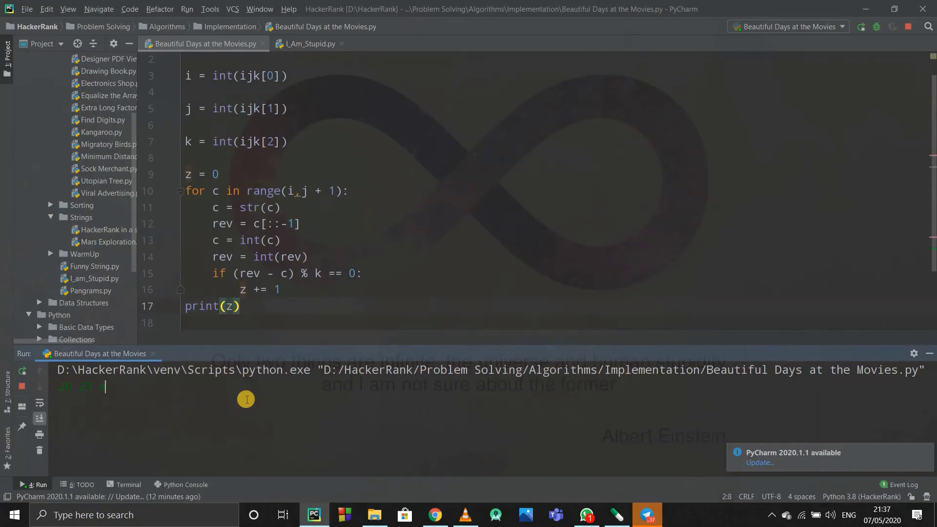
{"action": "key", "text": "Return"}
{"action": "left_click", "coordinate": [454, 238]}
{"action": "key", "text": "ctrl+a"}
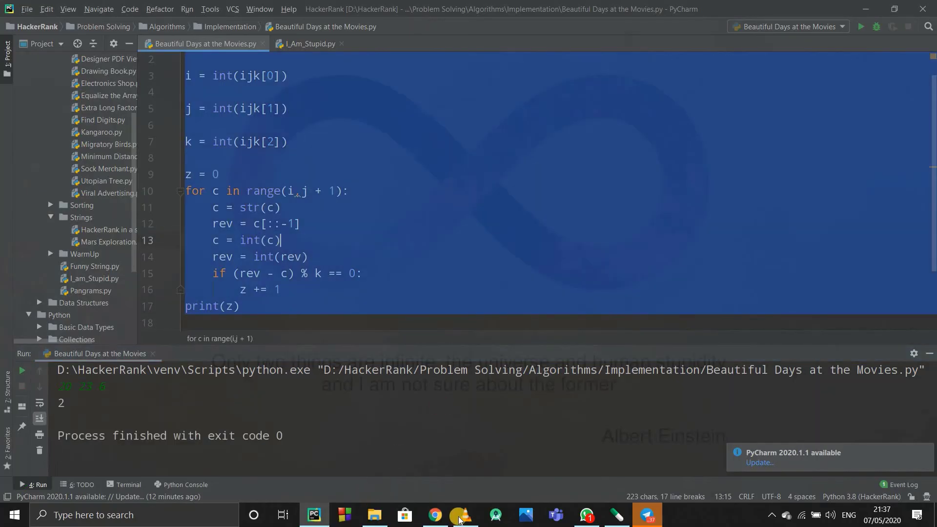
{"action": "left_click", "coordinate": [435, 514]}
{"action": "scroll", "coordinate": [281, 262], "scroll_direction": "down", "scroll_amount": 5}
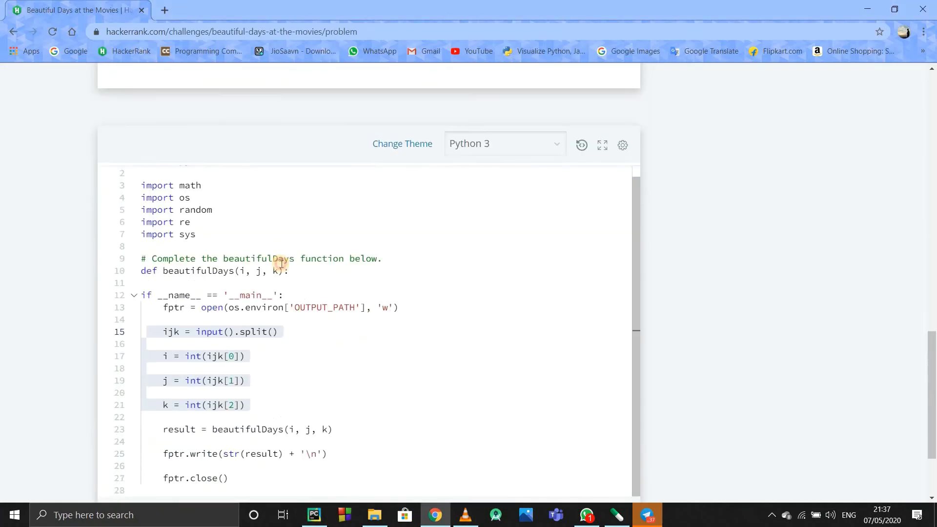
{"action": "scroll", "coordinate": [281, 262], "scroll_direction": "down", "scroll_amount": 3}
Paste the solution over HackerRank's template and submit, passing all ten test cases
{"action": "left_click", "coordinate": [280, 262]}
{"action": "key", "text": "ctrl+a"}
{"action": "key", "text": "ctrl+v"}
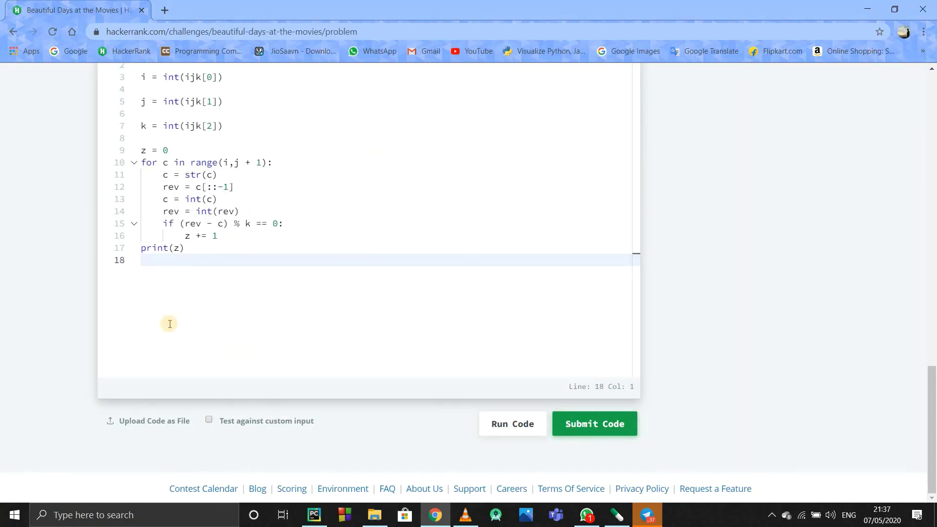
{"action": "key", "text": "ctrl+Return"}
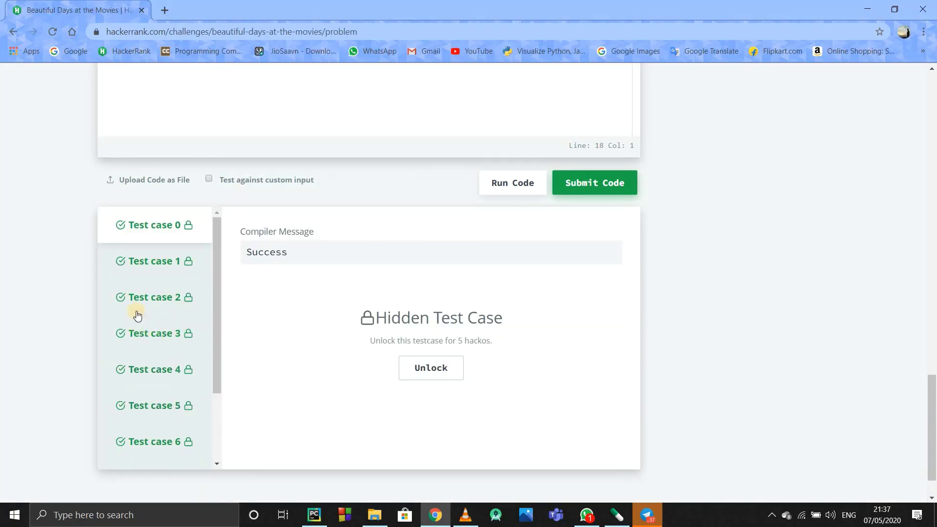
{"action": "scroll", "coordinate": [137, 315], "scroll_direction": "down", "scroll_amount": 3}
{"action": "scroll", "coordinate": [137, 315], "scroll_direction": "down", "scroll_amount": 2}
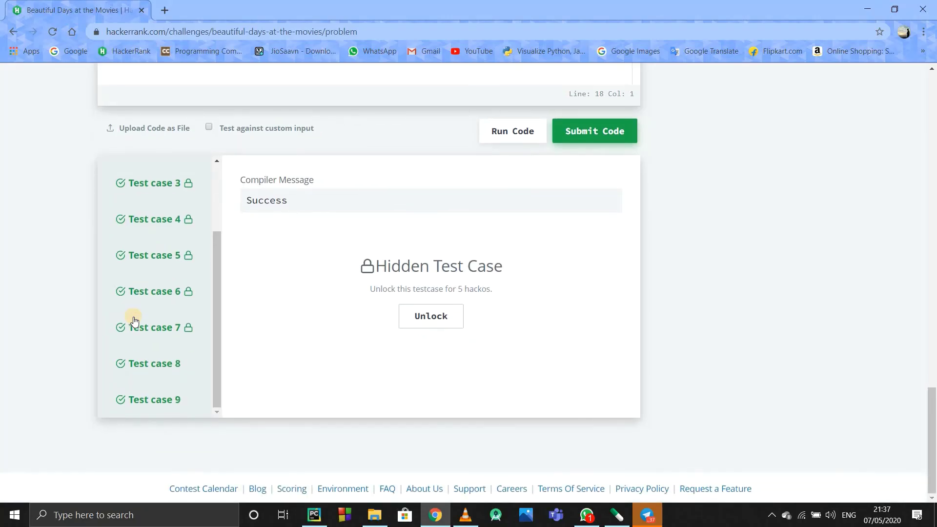